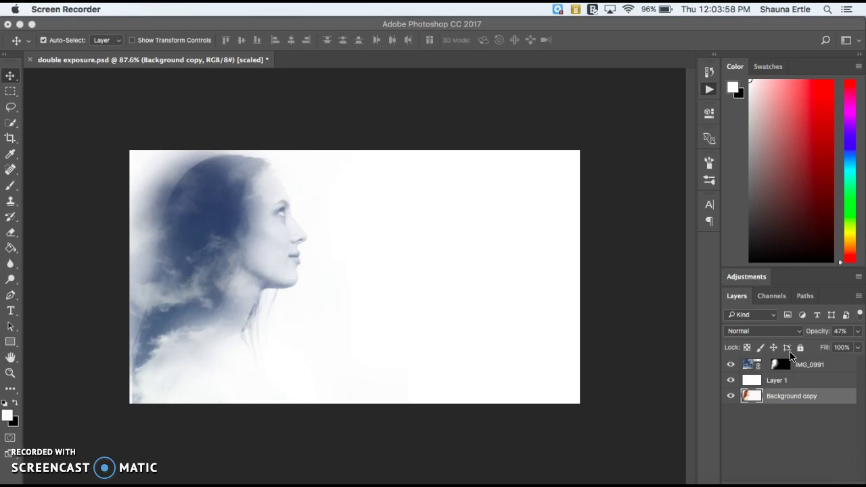
# Step: Move Background copy above IMG_0991 and set its opacity to about 38%
pyautogui.click(767, 397)
pyautogui.moveTo(761, 398); pyautogui.dragTo(755, 364)
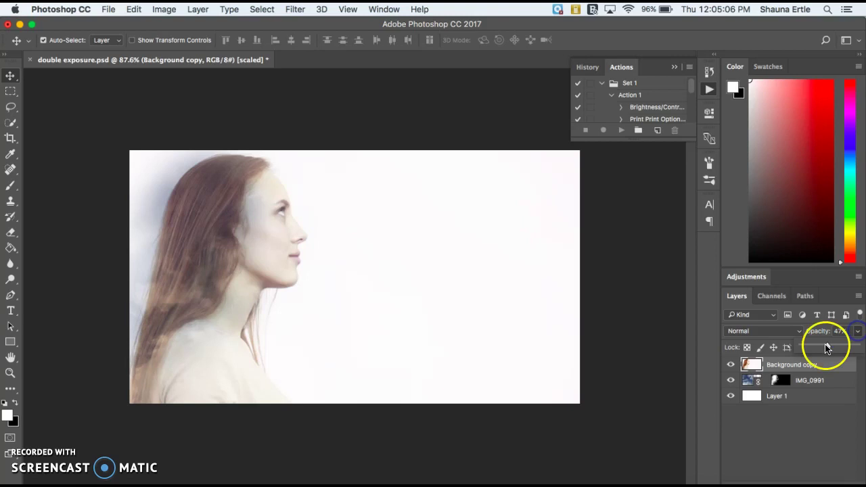
pyautogui.moveTo(845, 347); pyautogui.dragTo(826, 349)
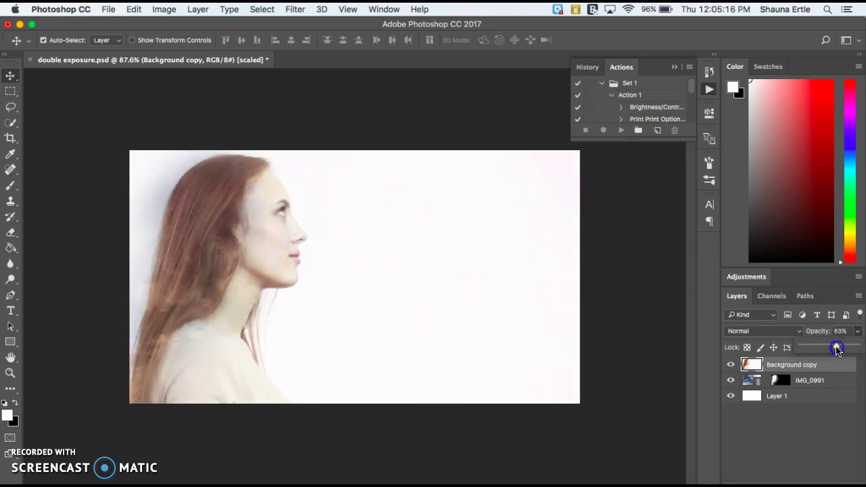
pyautogui.moveTo(815, 349); pyautogui.dragTo(812, 352)
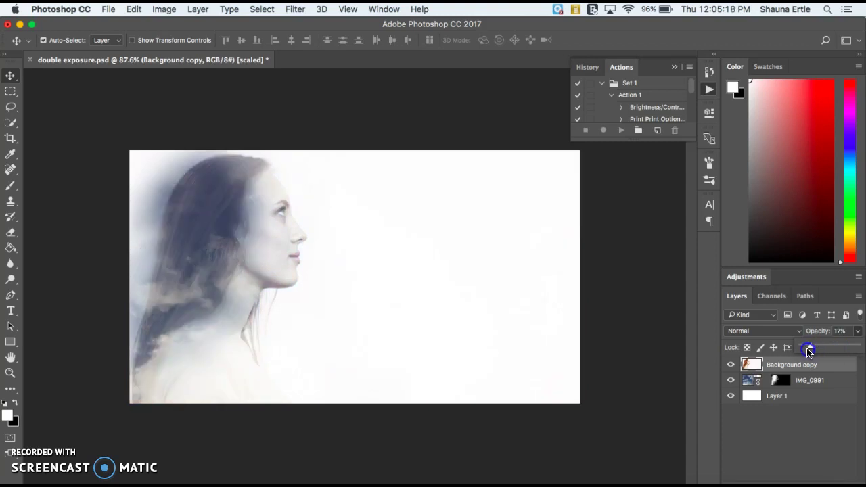
pyautogui.moveTo(812, 349); pyautogui.dragTo(815, 350)
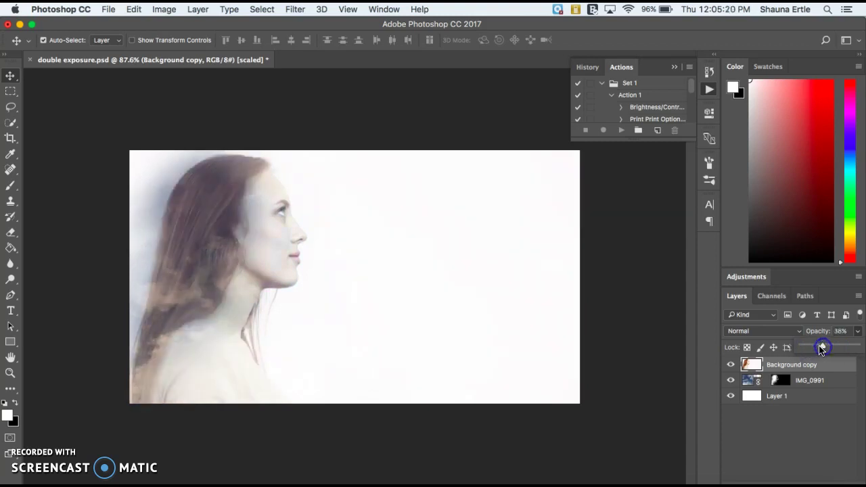
# Step: Commit a free transform on Background copy and return its opacity to 100%
pyautogui.press('super+t')
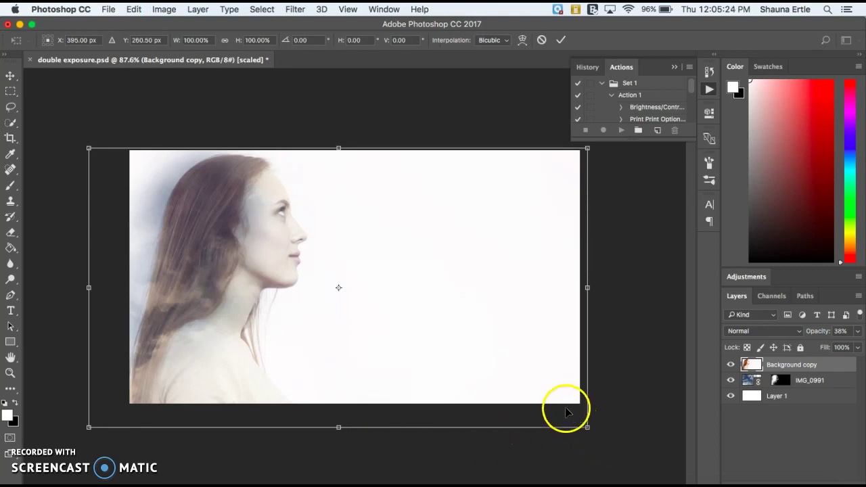
pyautogui.click(543, 457)
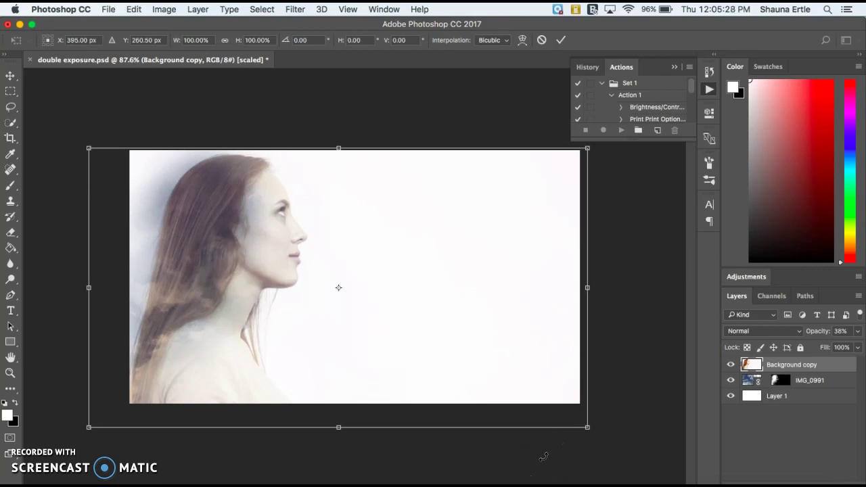
pyautogui.click(561, 40)
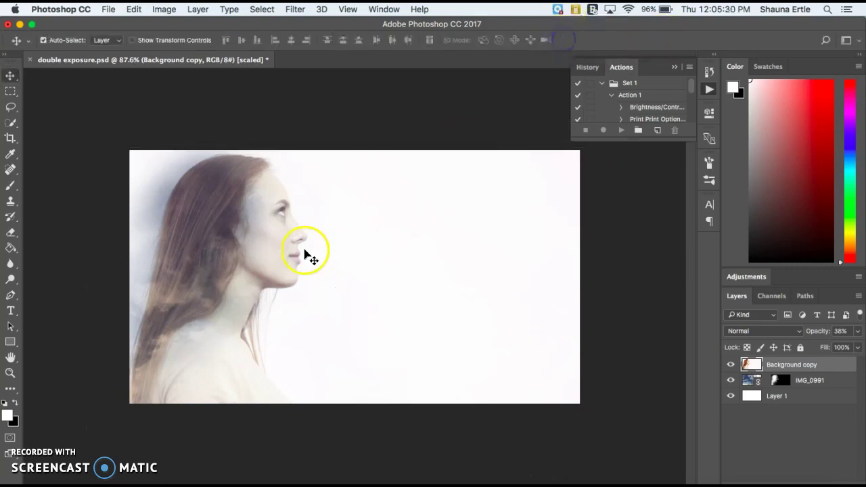
pyautogui.click(856, 331)
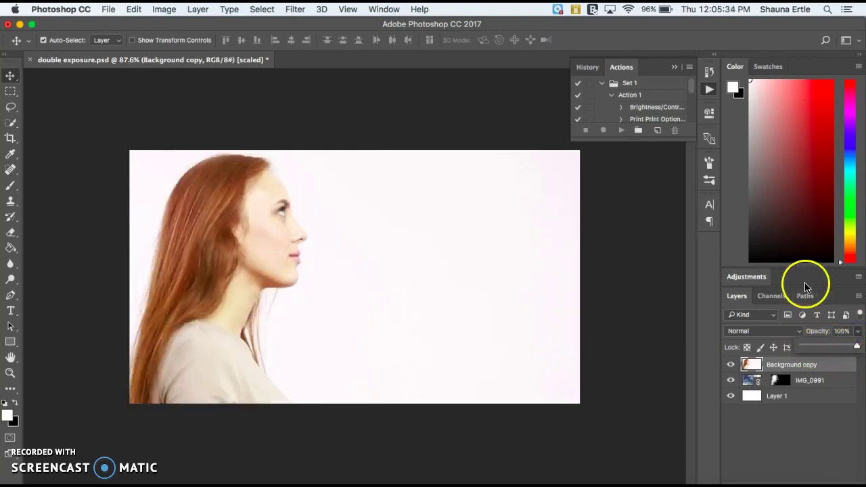
# Step: Switch to the Brush tool and add a layer mask to Background copy
pyautogui.click(744, 365)
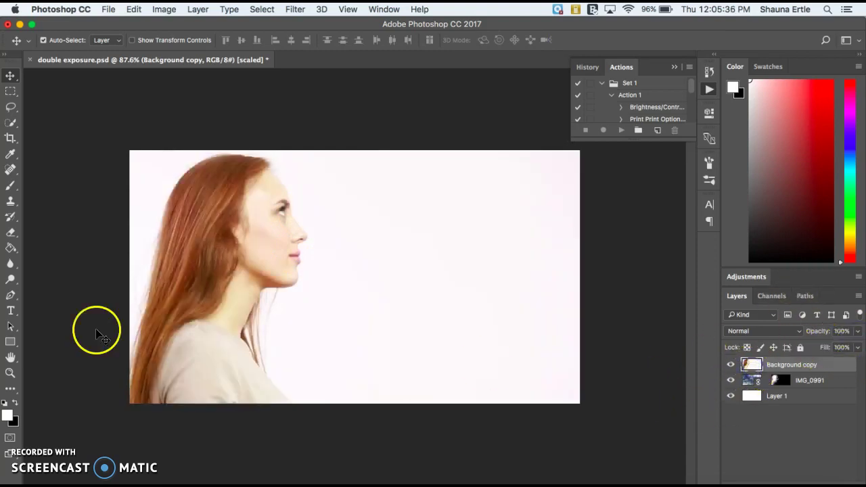
pyautogui.click(11, 185)
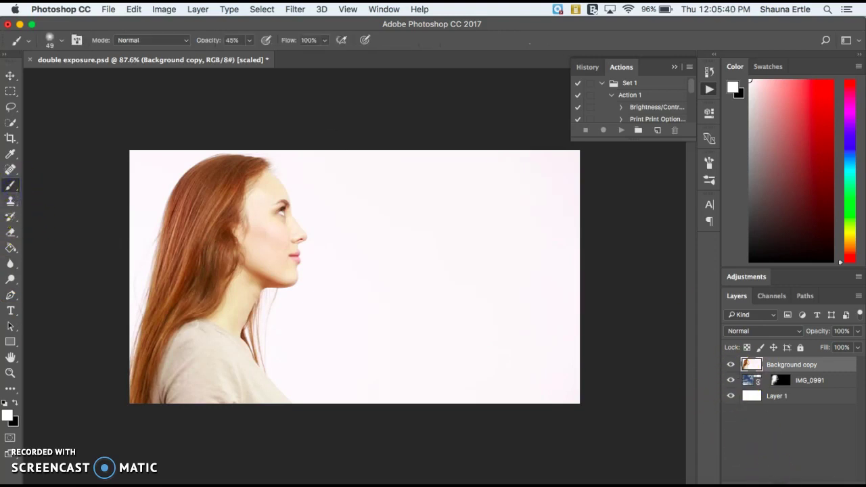
pyautogui.click(777, 482)
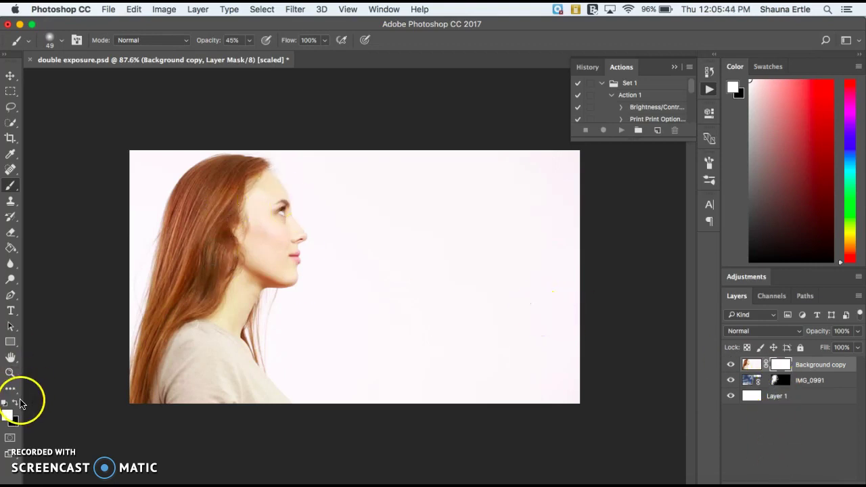
# Step: Set a 153 px soft round brush at 30% opacity and dab the lower-left shoulder
pyautogui.click(249, 40)
pyautogui.click(61, 40)
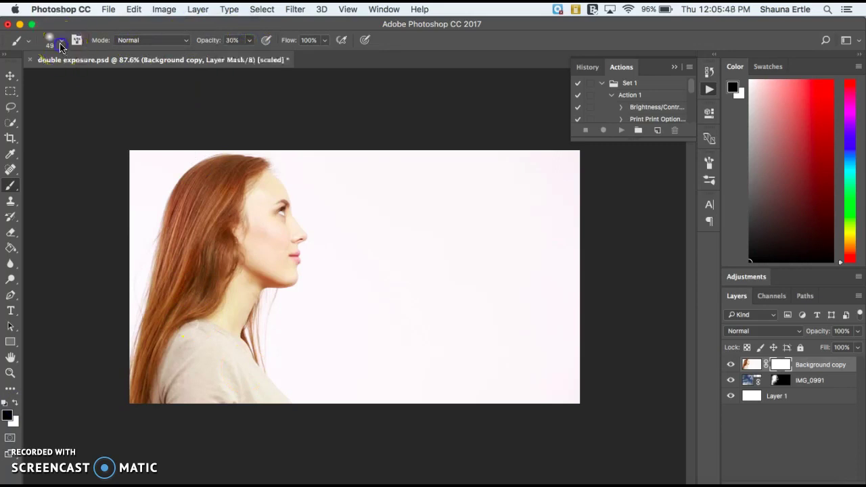
pyautogui.moveTo(83, 74); pyautogui.dragTo(107, 79)
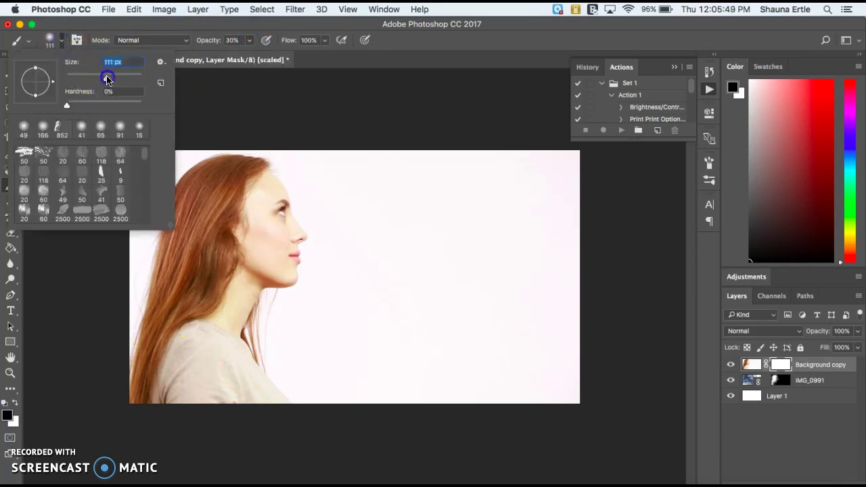
pyautogui.click(25, 155)
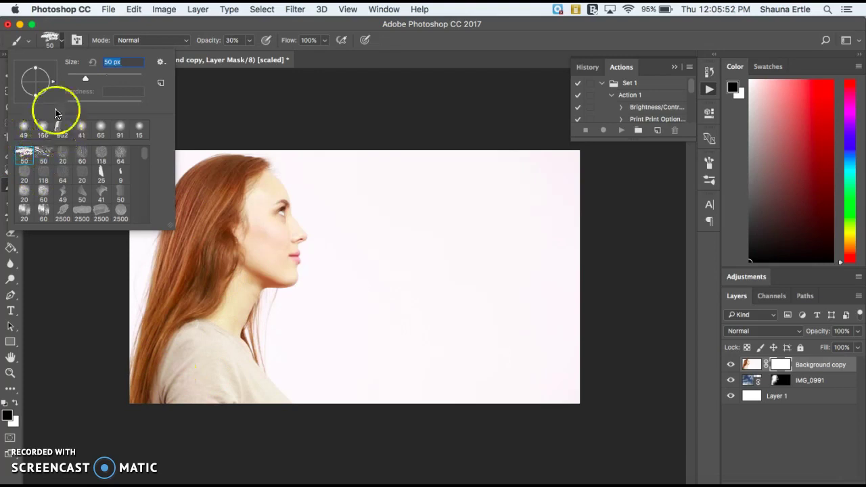
pyautogui.click(100, 128)
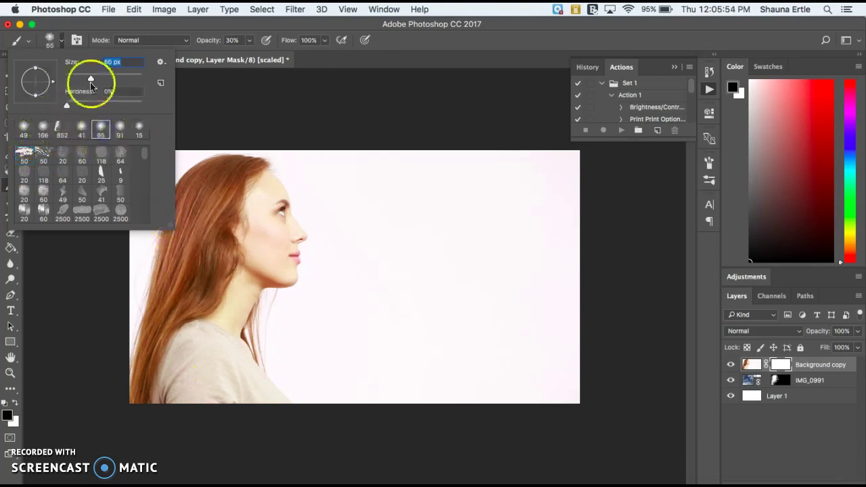
pyautogui.moveTo(90, 79); pyautogui.dragTo(114, 78)
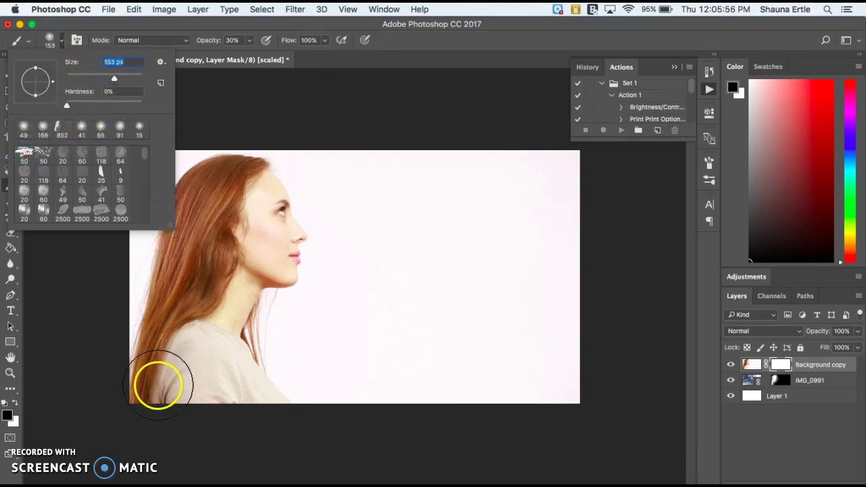
pyautogui.click(139, 361)
pyautogui.click(161, 401)
pyautogui.click(180, 405)
# Step: Paint black on the mask over the shoulder, lower-left hair, cheek and top of head
pyautogui.moveTo(182, 414)
pyautogui.mouseDown()
pyautogui.moveTo(172, 377)
pyautogui.moveTo(173, 430)
pyautogui.moveTo(140, 393)
pyautogui.moveTo(168, 423)
pyautogui.moveTo(173, 398)
pyautogui.moveTo(142, 374)
pyautogui.moveTo(146, 338)
pyautogui.moveTo(191, 404)
pyautogui.moveTo(130, 332)
pyautogui.moveTo(174, 411)
pyautogui.moveTo(155, 330)
pyautogui.moveTo(151, 370)
pyautogui.moveTo(165, 386)
pyautogui.moveTo(157, 328)
pyautogui.moveTo(164, 383)
pyautogui.moveTo(144, 365)
pyautogui.moveTo(193, 419)
pyautogui.moveTo(188, 400)
pyautogui.moveTo(156, 402)
pyautogui.moveTo(173, 298)
pyautogui.moveTo(150, 395)
pyautogui.moveTo(171, 273)
pyautogui.moveTo(128, 378)
pyautogui.moveTo(182, 260)
pyautogui.moveTo(151, 388)
pyautogui.moveTo(151, 343)
pyautogui.moveTo(201, 402)
pyautogui.moveTo(268, 407)
pyautogui.moveTo(275, 401)
pyautogui.moveTo(260, 382)
pyautogui.moveTo(284, 403)
pyautogui.mouseUp()
pyautogui.moveTo(197, 300)
pyautogui.mouseDown()
pyautogui.moveTo(157, 304)
pyautogui.moveTo(168, 263)
pyautogui.moveTo(146, 297)
pyautogui.moveTo(171, 230)
pyautogui.moveTo(146, 290)
pyautogui.moveTo(161, 202)
pyautogui.moveTo(112, 328)
pyautogui.moveTo(162, 205)
pyautogui.moveTo(165, 258)
pyautogui.moveTo(157, 280)
pyautogui.moveTo(162, 215)
pyautogui.moveTo(135, 322)
pyautogui.moveTo(188, 309)
pyautogui.moveTo(190, 326)
pyautogui.moveTo(211, 302)
pyautogui.moveTo(219, 323)
pyautogui.moveTo(157, 228)
pyautogui.moveTo(170, 203)
pyautogui.moveTo(144, 248)
pyautogui.moveTo(224, 154)
pyautogui.moveTo(193, 173)
pyautogui.moveTo(179, 168)
pyautogui.moveTo(184, 159)
pyautogui.moveTo(167, 177)
pyautogui.moveTo(194, 132)
pyautogui.mouseUp()
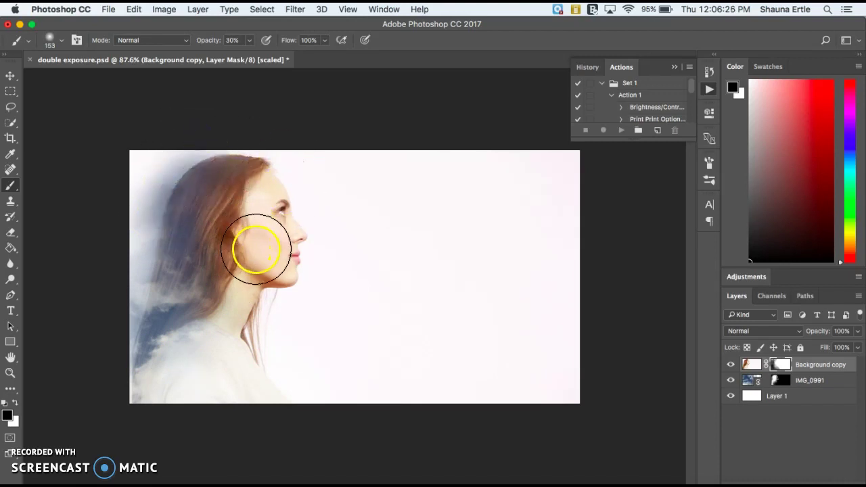
pyautogui.moveTo(261, 250)
pyautogui.mouseDown()
pyautogui.moveTo(286, 257)
pyautogui.moveTo(297, 276)
pyautogui.moveTo(305, 270)
pyautogui.moveTo(290, 179)
pyautogui.moveTo(296, 252)
pyautogui.moveTo(299, 212)
pyautogui.moveTo(282, 170)
pyautogui.moveTo(289, 278)
pyautogui.moveTo(282, 239)
pyautogui.moveTo(276, 284)
pyautogui.moveTo(272, 259)
pyautogui.moveTo(221, 358)
pyautogui.moveTo(243, 309)
pyautogui.moveTo(263, 341)
pyautogui.moveTo(554, 432)
pyautogui.mouseUp()
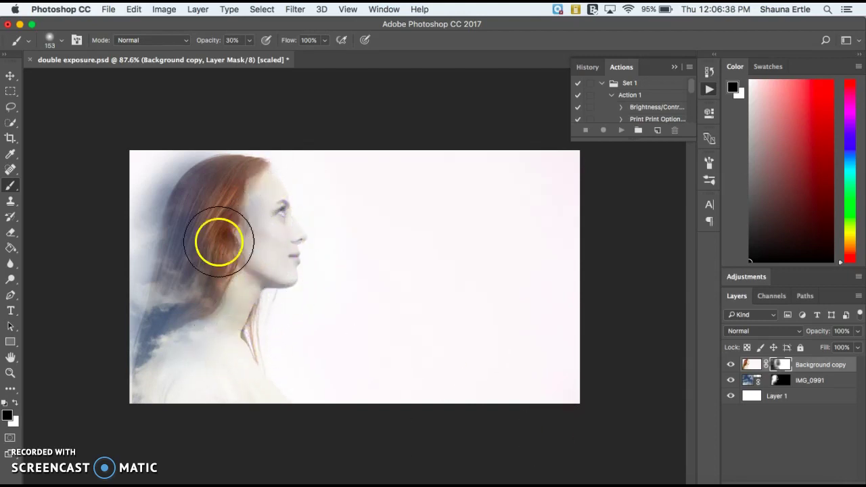
pyautogui.moveTo(217, 241)
pyautogui.mouseDown()
pyautogui.moveTo(214, 203)
pyautogui.moveTo(192, 279)
pyautogui.moveTo(232, 194)
pyautogui.mouseUp()
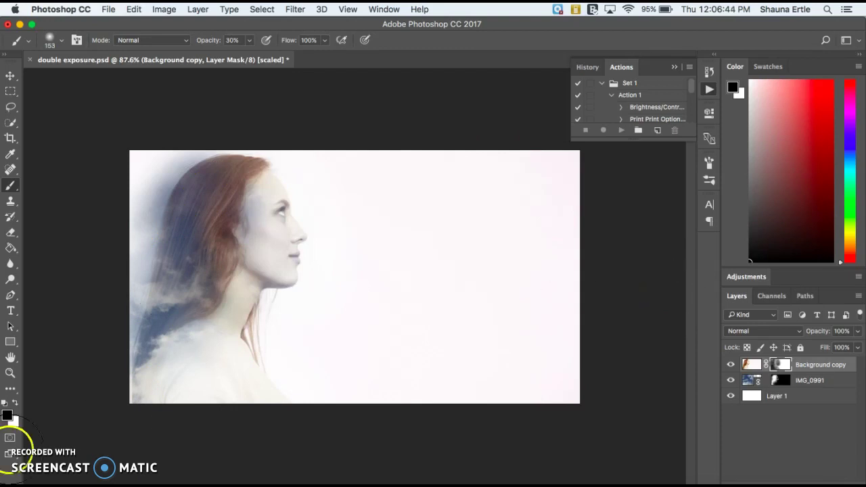
# Step: Swap to white and paint over the face to restore it
pyautogui.click(17, 404)
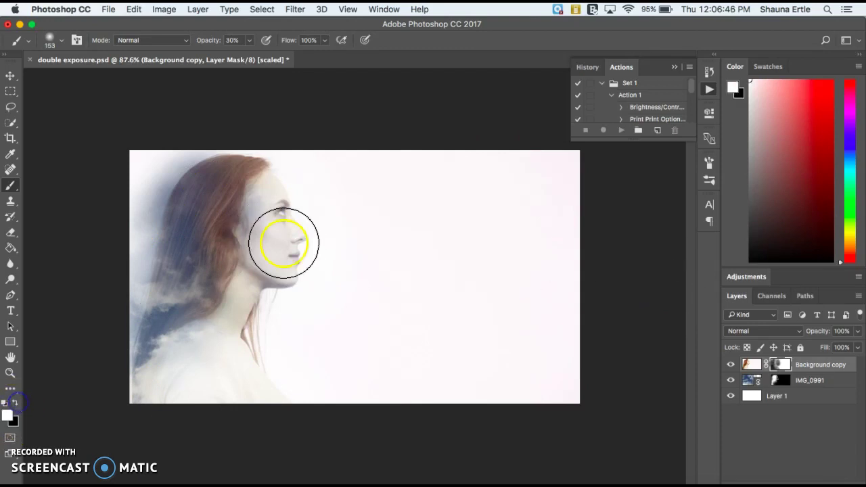
pyautogui.moveTo(290, 248)
pyautogui.mouseDown()
pyautogui.moveTo(302, 201)
pyautogui.moveTo(315, 235)
pyautogui.moveTo(300, 199)
pyautogui.moveTo(293, 202)
pyautogui.moveTo(315, 212)
pyautogui.moveTo(306, 230)
pyautogui.moveTo(289, 203)
pyautogui.moveTo(326, 205)
pyautogui.moveTo(313, 237)
pyautogui.moveTo(354, 232)
pyautogui.moveTo(304, 252)
pyautogui.moveTo(334, 245)
pyautogui.moveTo(300, 263)
pyautogui.moveTo(398, 252)
pyautogui.moveTo(305, 274)
pyautogui.moveTo(282, 293)
pyautogui.moveTo(271, 323)
pyautogui.moveTo(291, 291)
pyautogui.moveTo(279, 307)
pyautogui.moveTo(250, 263)
pyautogui.mouseUp()
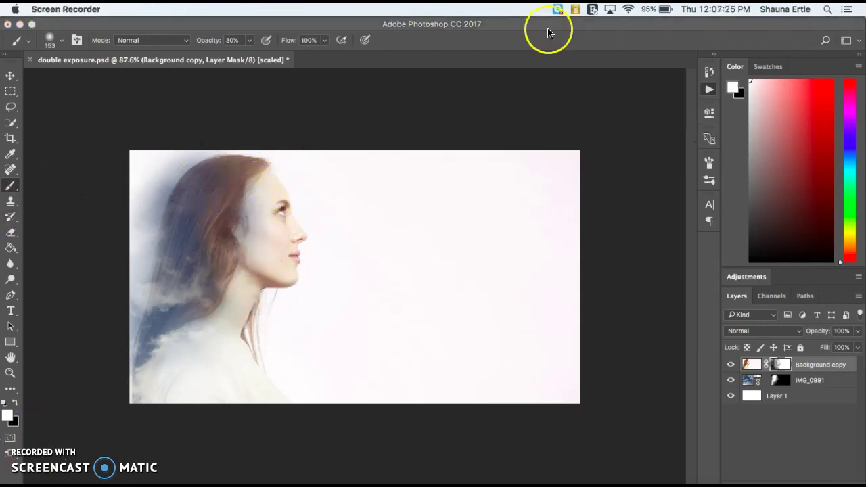
pyautogui.click(547, 27)
# Step: Delete the layer mask from Background copy
pyautogui.rightClick(781, 366)
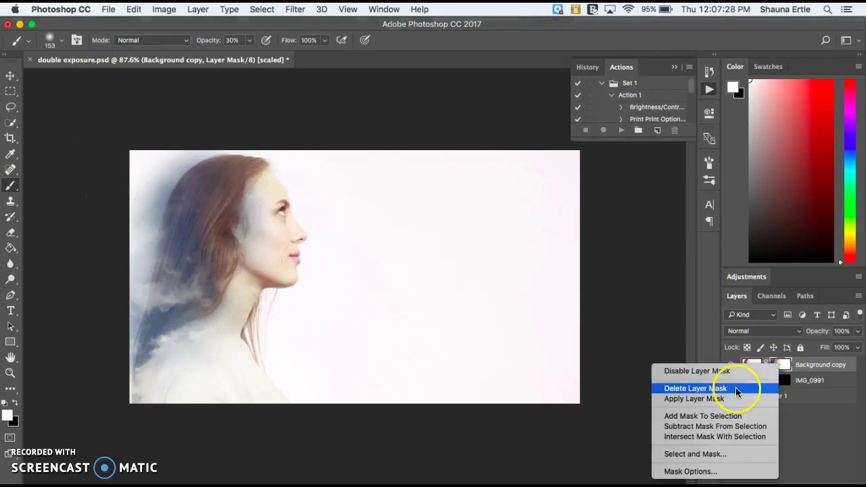
pyautogui.click(695, 388)
pyautogui.click(461, 237)
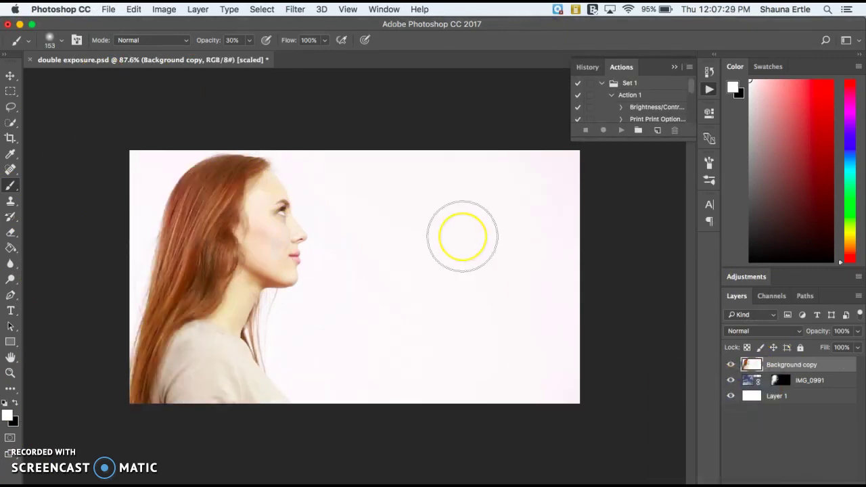
# Step: Try Color Burn, Linear Burn and Darker Color blend modes, settling on Lighten
pyautogui.click(754, 334)
pyautogui.moveTo(753, 330); pyautogui.dragTo(754, 368)
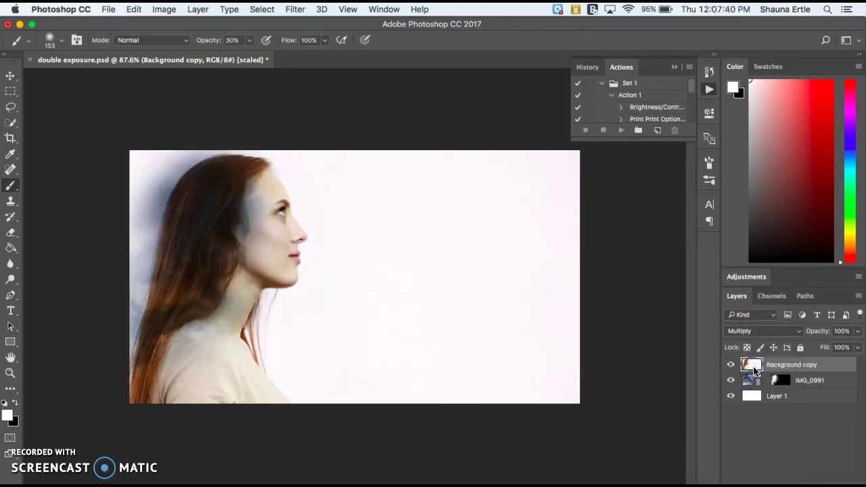
pyautogui.click(525, 306)
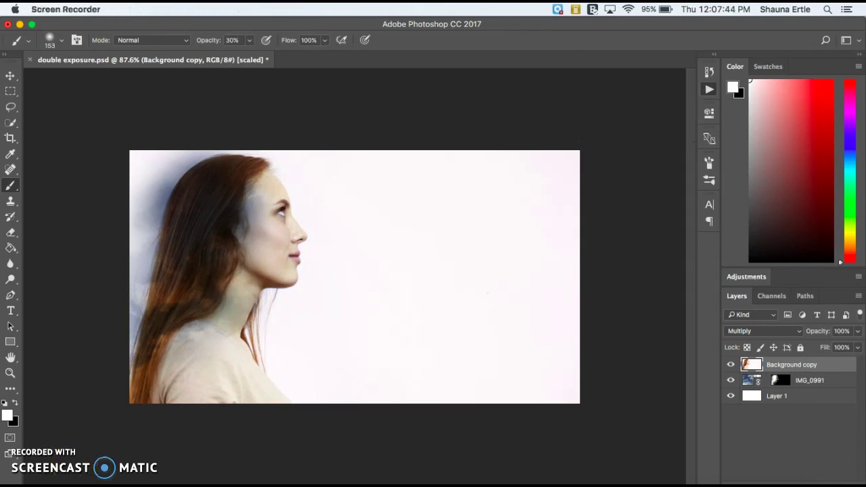
pyautogui.click(753, 330)
pyautogui.click(751, 336)
pyautogui.click(747, 331)
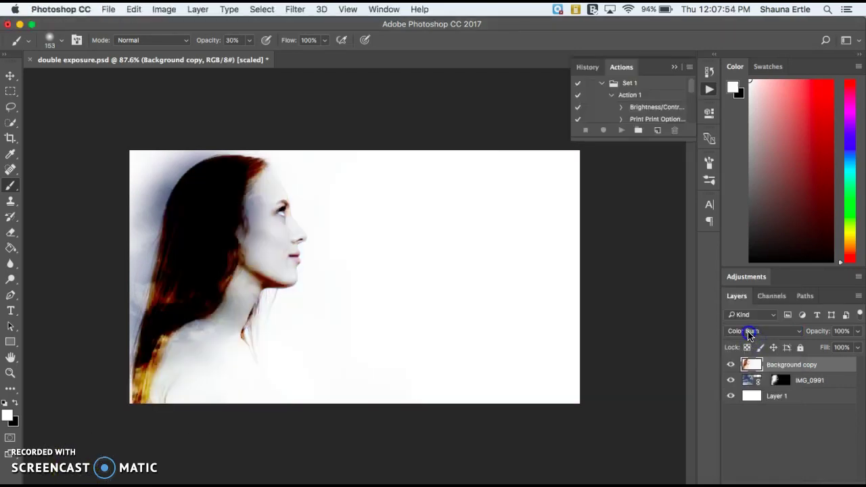
pyautogui.click(746, 339)
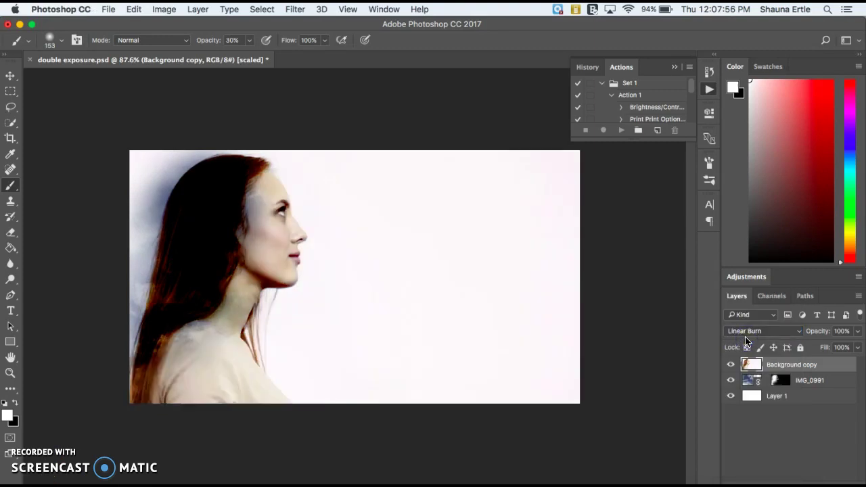
pyautogui.click(743, 334)
pyautogui.click(741, 339)
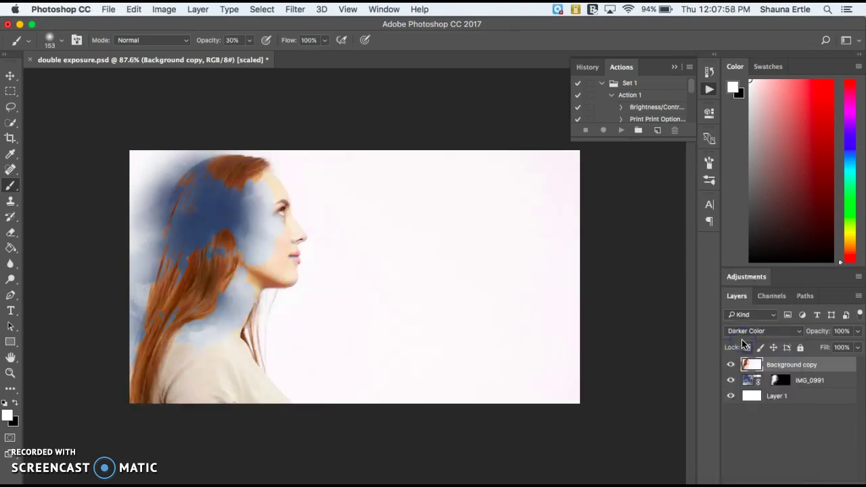
pyautogui.click(741, 336)
pyautogui.click(739, 345)
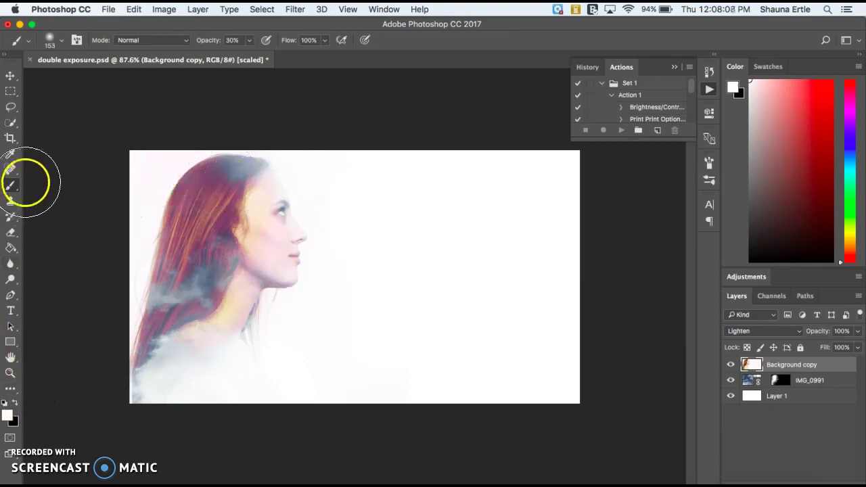
# Step: Add a new mask, paint white over the face, then black at the neck and crown
pyautogui.click(781, 477)
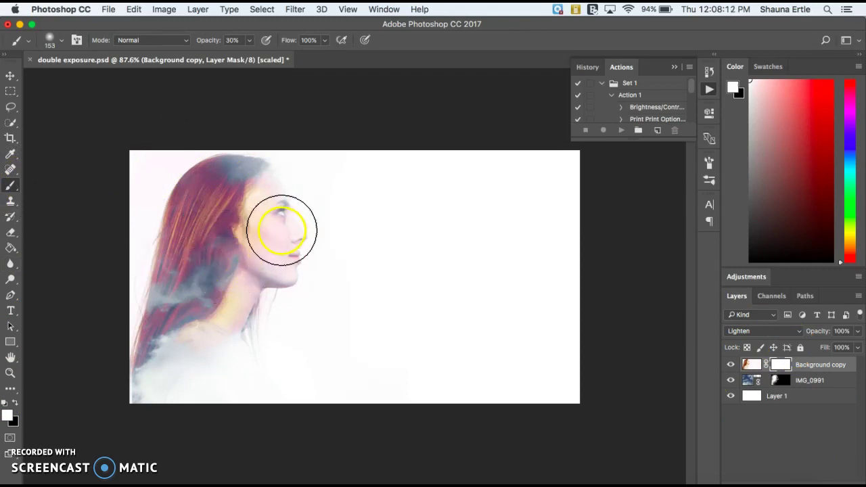
pyautogui.moveTo(281, 230)
pyautogui.mouseDown()
pyautogui.moveTo(209, 282)
pyautogui.moveTo(185, 259)
pyautogui.moveTo(193, 286)
pyautogui.moveTo(179, 265)
pyautogui.mouseUp()
pyautogui.click(14, 404)
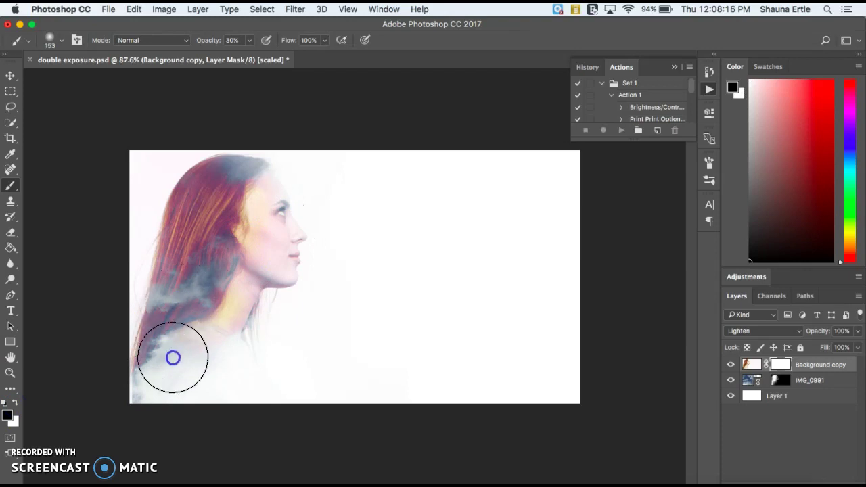
pyautogui.moveTo(172, 353)
pyautogui.mouseDown()
pyautogui.moveTo(183, 299)
pyautogui.moveTo(205, 313)
pyautogui.moveTo(207, 303)
pyautogui.moveTo(191, 273)
pyautogui.moveTo(155, 331)
pyautogui.moveTo(186, 266)
pyautogui.moveTo(161, 328)
pyautogui.moveTo(182, 300)
pyautogui.moveTo(175, 322)
pyautogui.moveTo(178, 273)
pyautogui.moveTo(183, 331)
pyautogui.moveTo(244, 295)
pyautogui.mouseUp()
pyautogui.click(232, 315)
pyautogui.moveTo(229, 163)
pyautogui.mouseDown()
pyautogui.moveTo(224, 155)
pyautogui.moveTo(214, 161)
pyautogui.mouseUp()
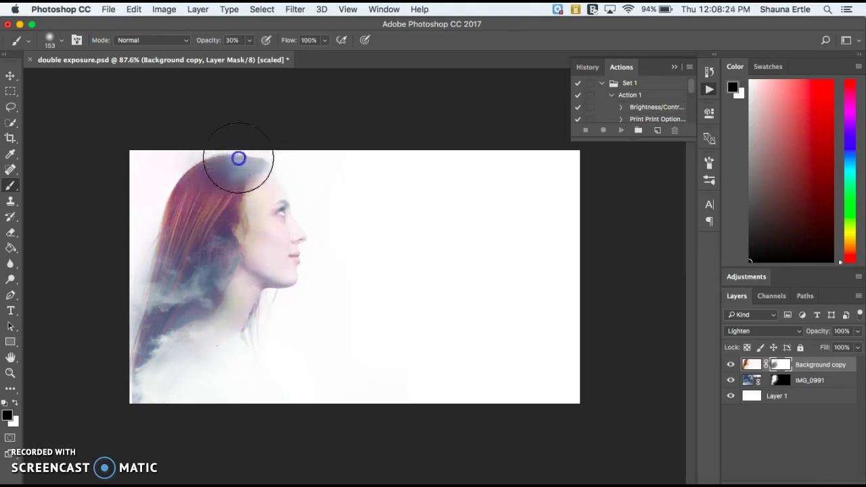